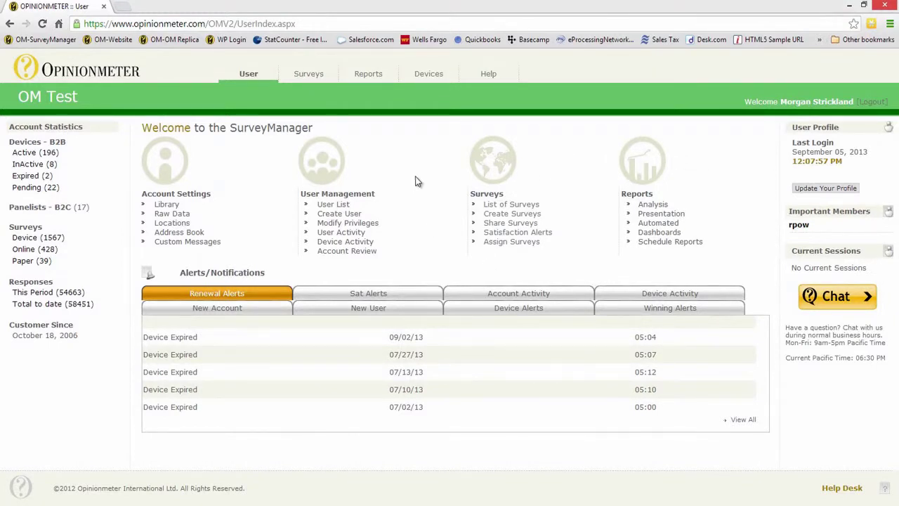
Step: Open question 1 of the "Using Weighted Averages" survey for editing and review its responses and weights
left_click(309, 77)
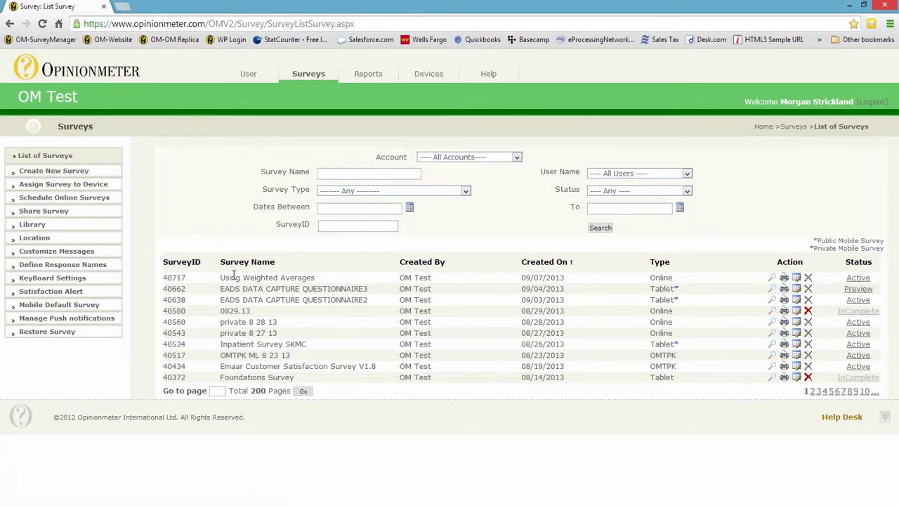
left_click(798, 279)
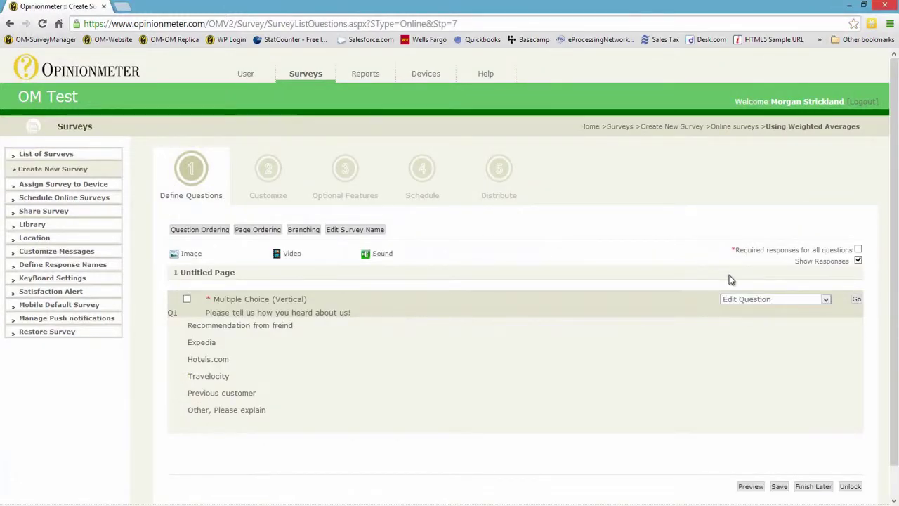
left_click(827, 301)
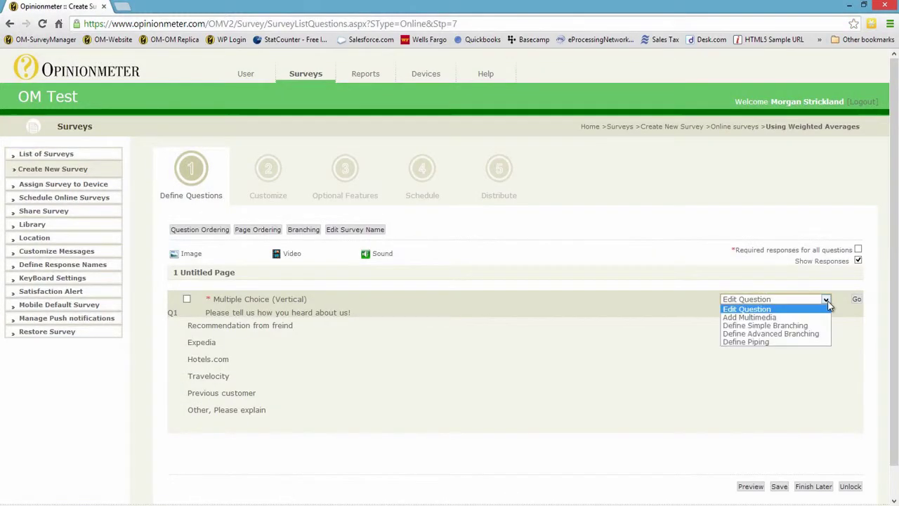
left_click(830, 303)
left_click(857, 300)
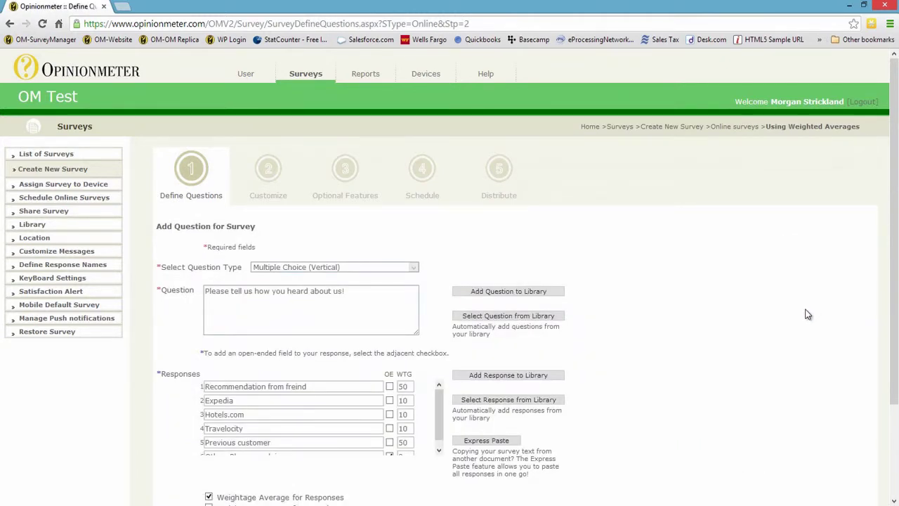
scroll(808, 314, "down", 1)
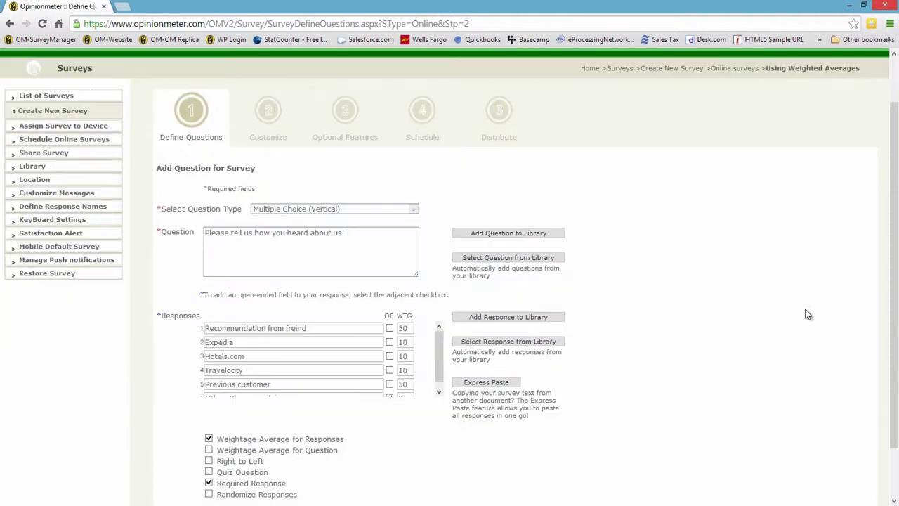
scroll(808, 314, "down", 1)
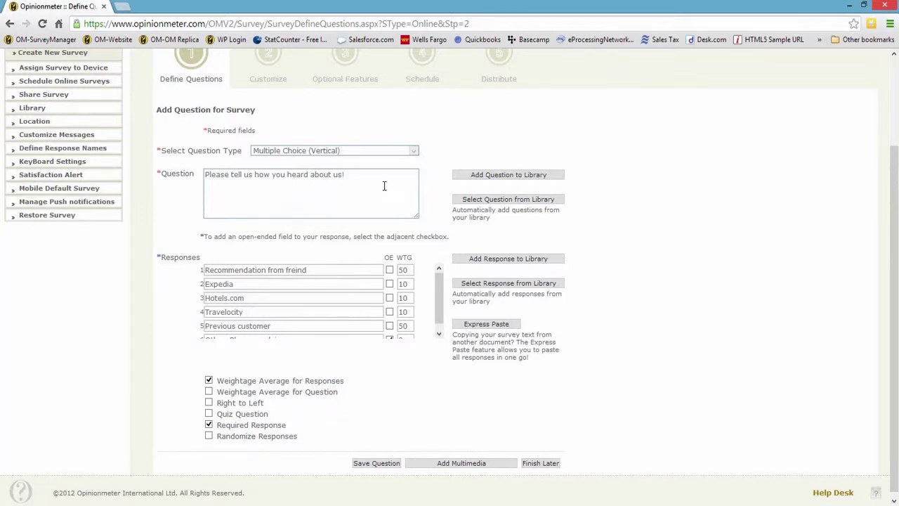
left_click(439, 335)
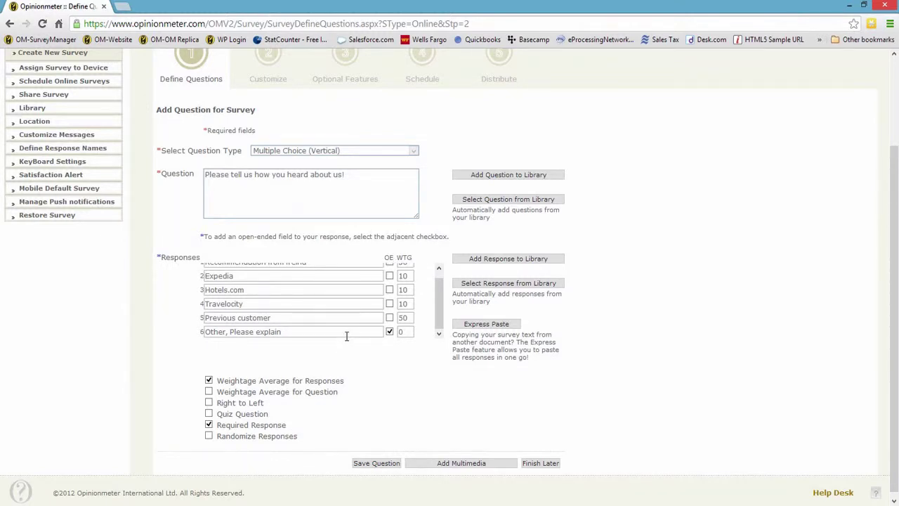
left_click(440, 269)
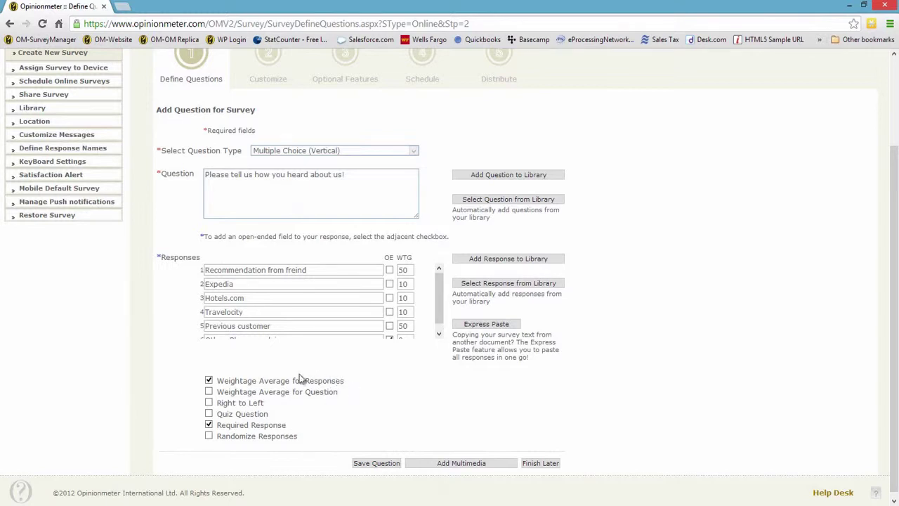
Step: Switch Weightage Average for Responses off and on again, and weight Recommendation from freind 50, Expedia 10 and Hotels.com 10
left_click(209, 381)
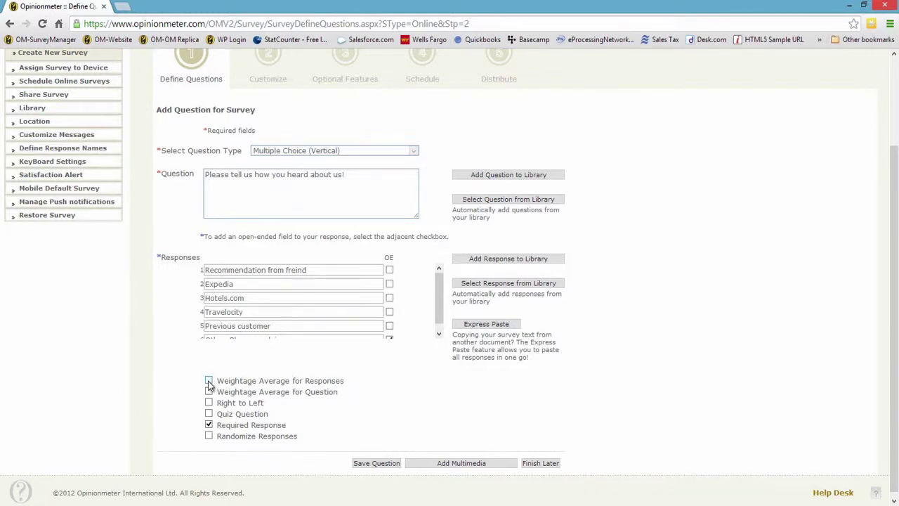
left_click(209, 380)
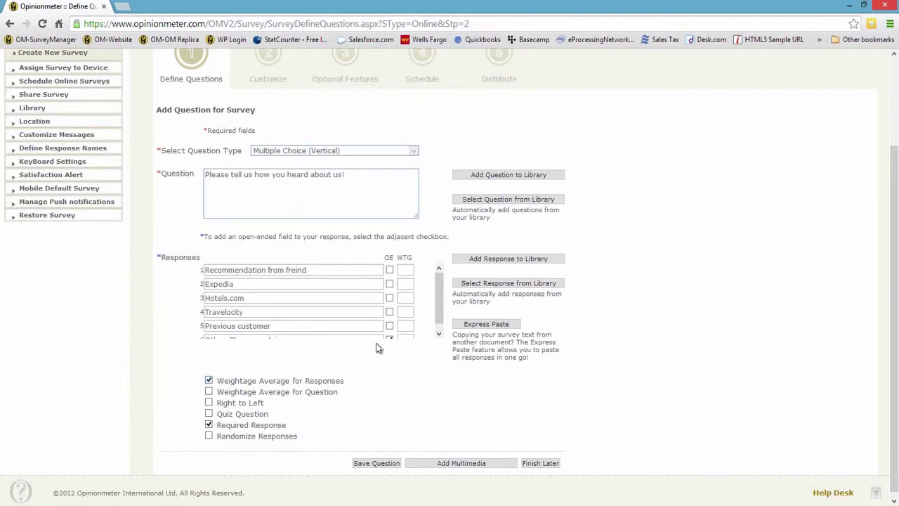
left_click(413, 269)
type("50")
left_click(406, 283)
type("1")
key("Tab")
type("10")
left_click(411, 283)
type("0")
Step: Set the response weights to 10 for Travelocity, 50 for Previous customer and 0 for Other, Please explain
left_click(411, 315)
type("10")
left_click(413, 325)
type("50")
left_click(439, 335)
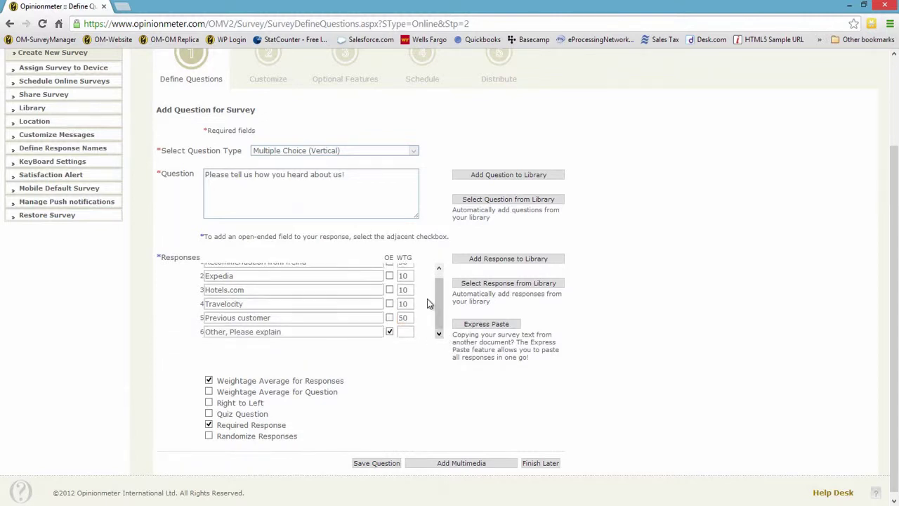
left_click(404, 331)
type("0")
left_click_drag(438, 320, 443, 280)
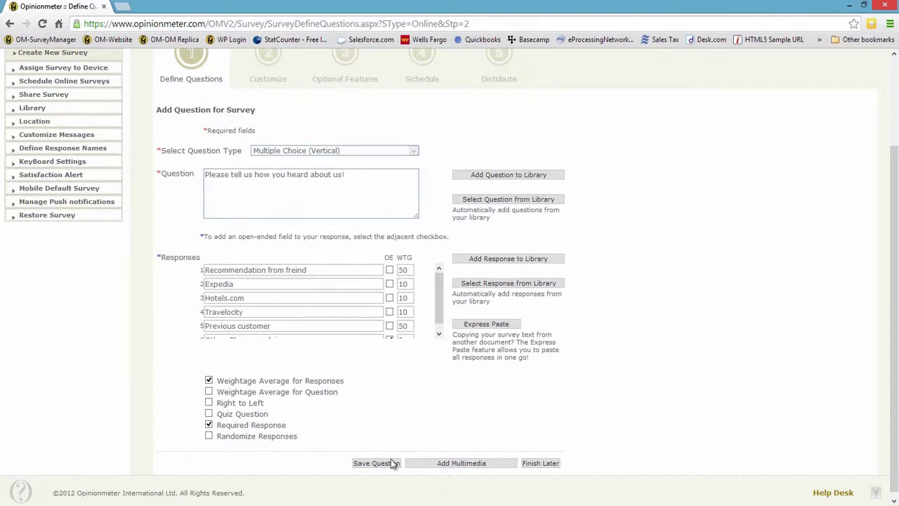
scroll(569, 389, "up", 1)
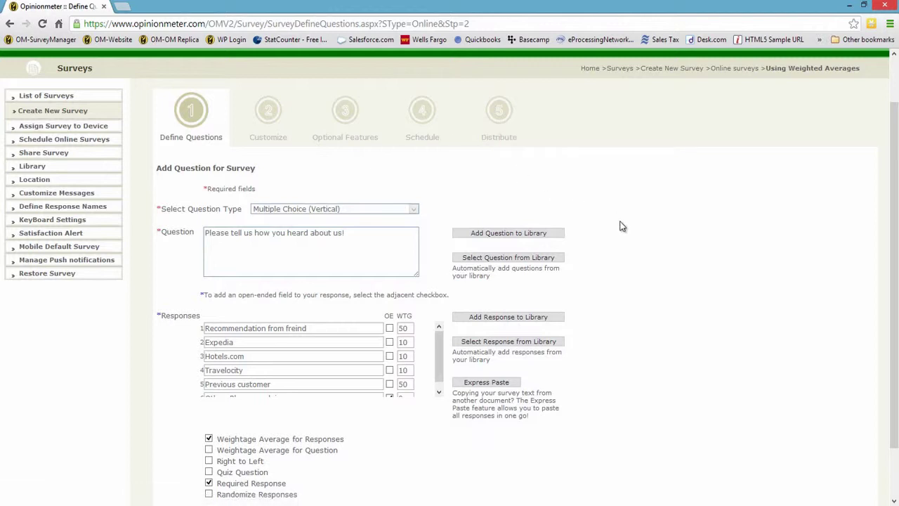
scroll(621, 227, "down", 2)
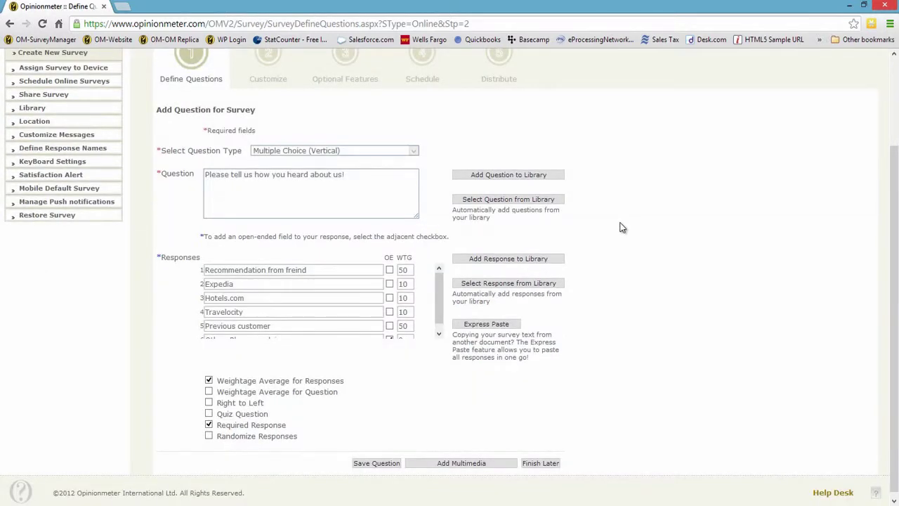
scroll(621, 227, "up", 2)
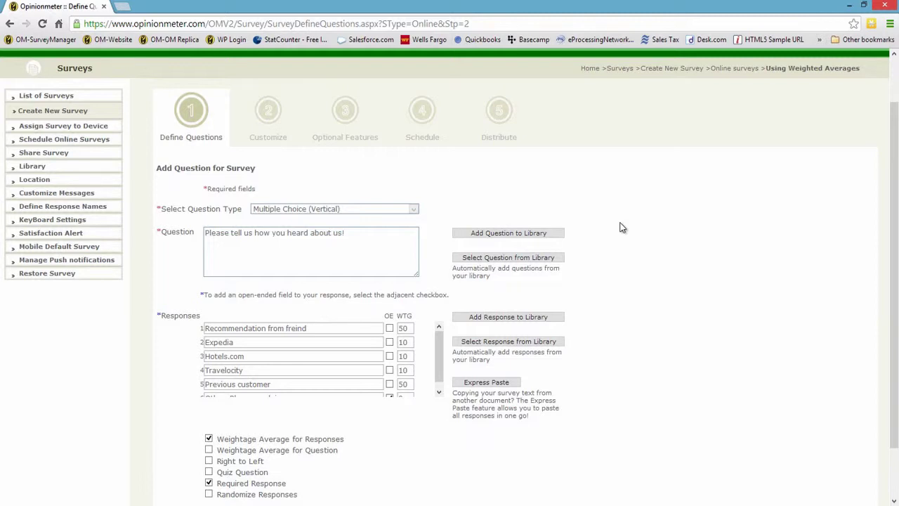
Step: Start a new analysis report and choose "Using Weighted Averages" as its survey
scroll(621, 227, "up", 2)
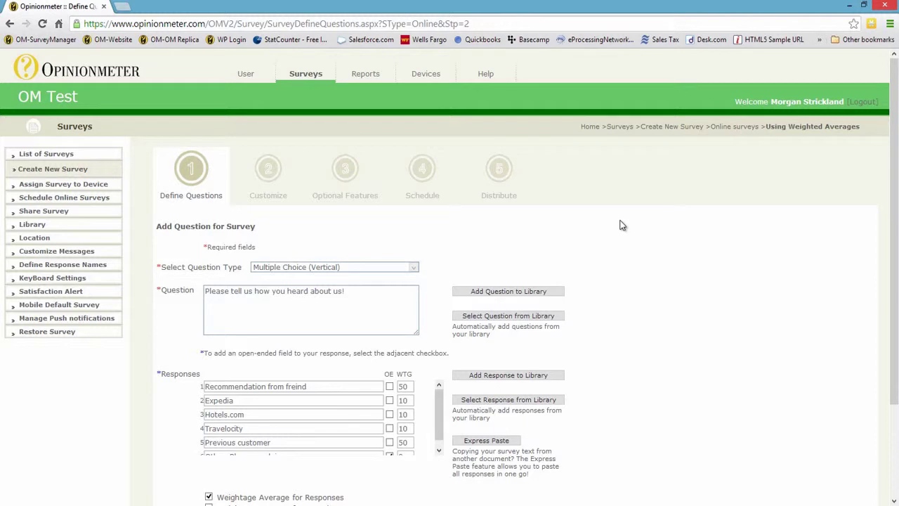
left_click(374, 77)
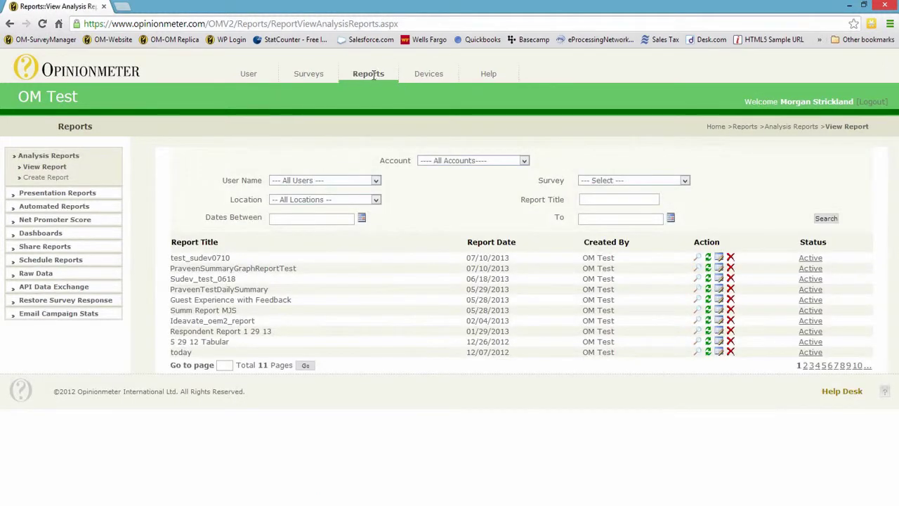
left_click(45, 178)
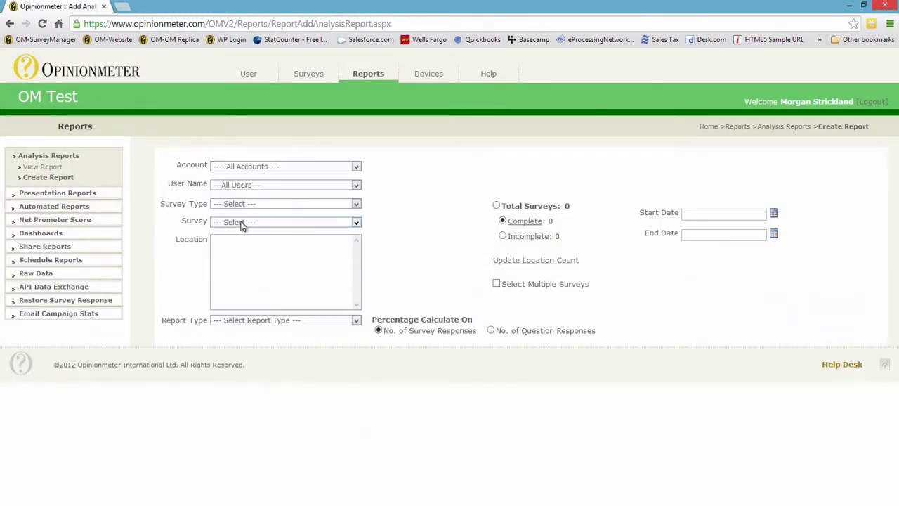
left_click(242, 223)
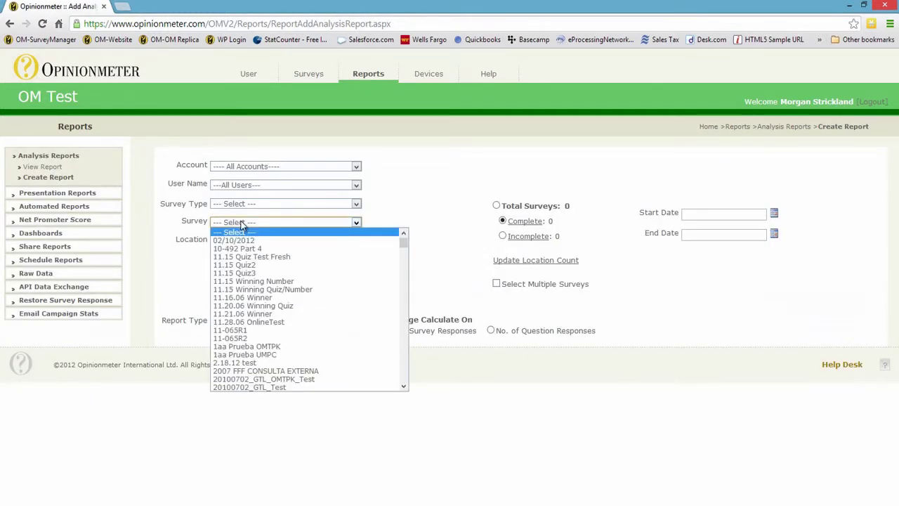
key("Down")
key("Down")
key("Down")
key("Down")
key("Down")
key("Down")
key("Down")
key("Down")
key("Down")
key("Down")
key("Return")
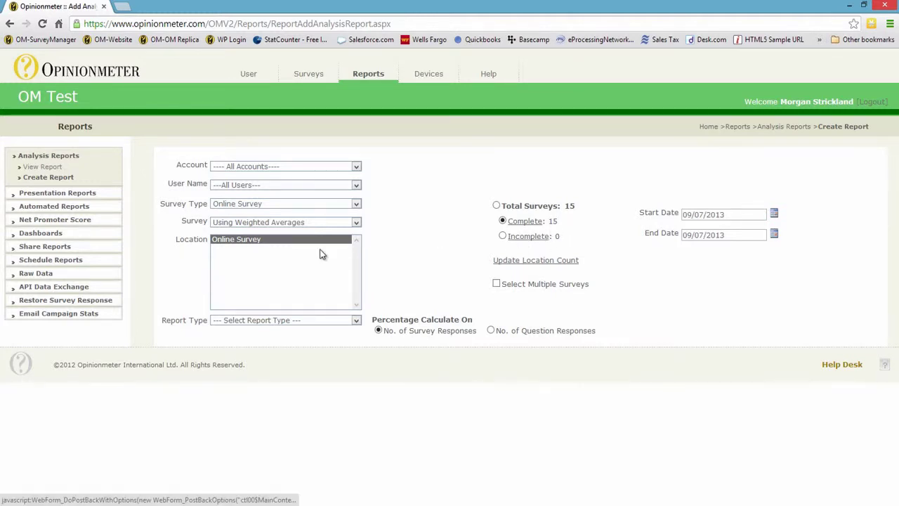
Step: Set the report type to Summary Report and enable Show Response Computation
left_click(353, 322)
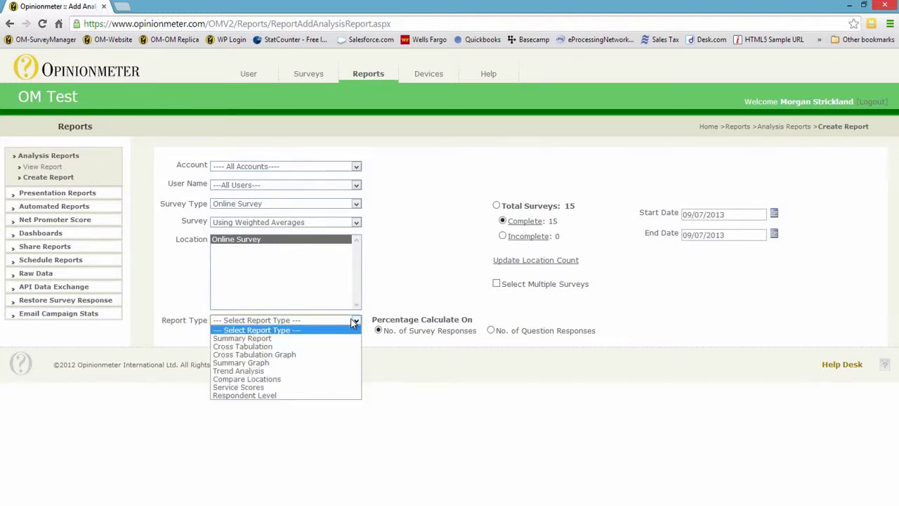
left_click(338, 339)
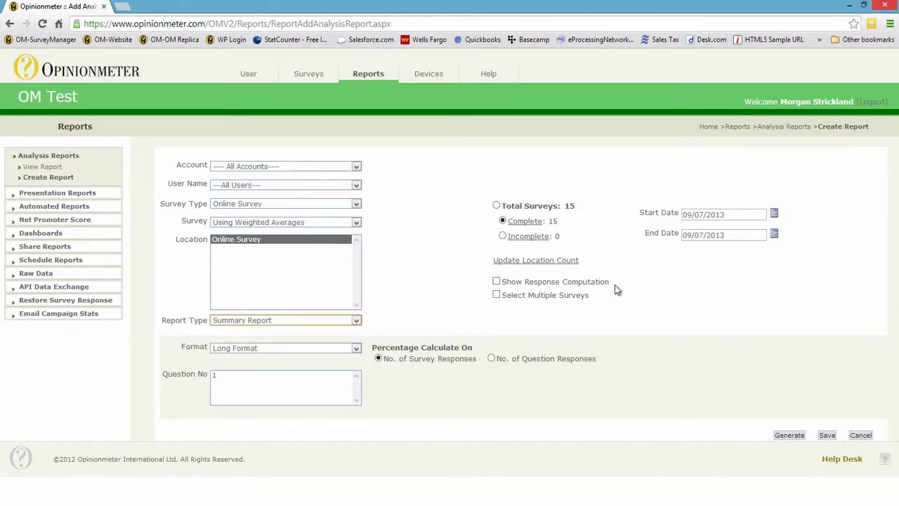
left_click_drag(611, 284, 506, 284)
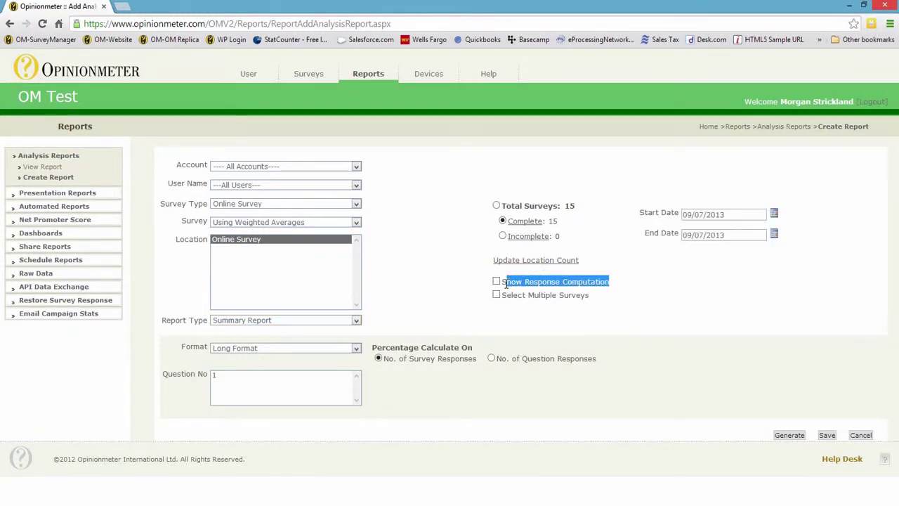
left_click(626, 290)
left_click(496, 281)
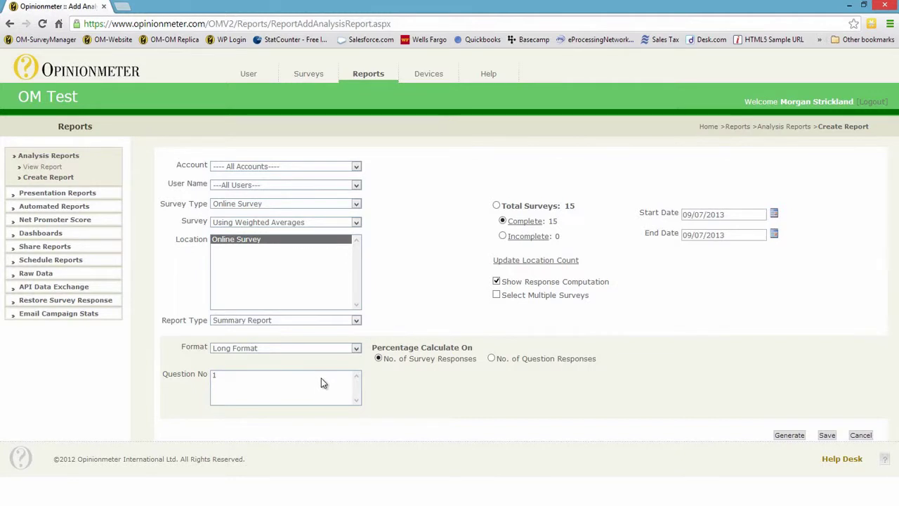
Step: Choose Long Format for the summary report and generate it
left_click(355, 348)
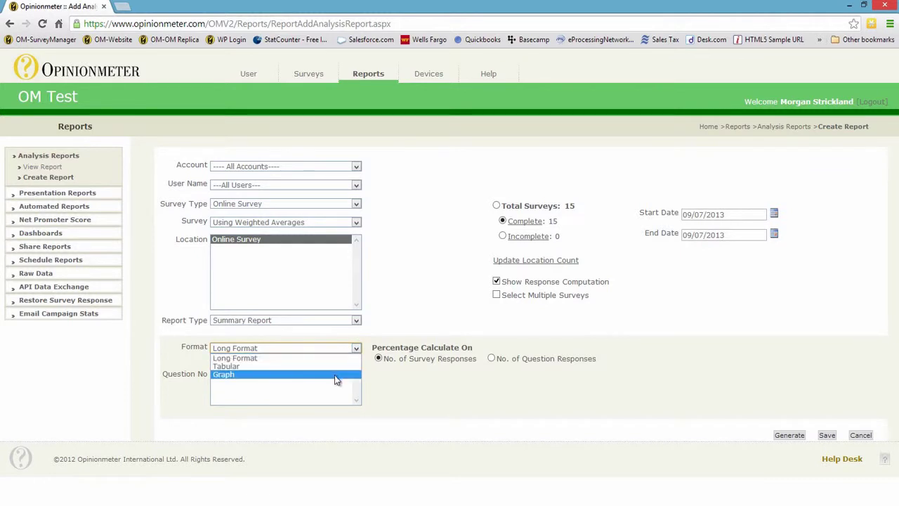
left_click(348, 358)
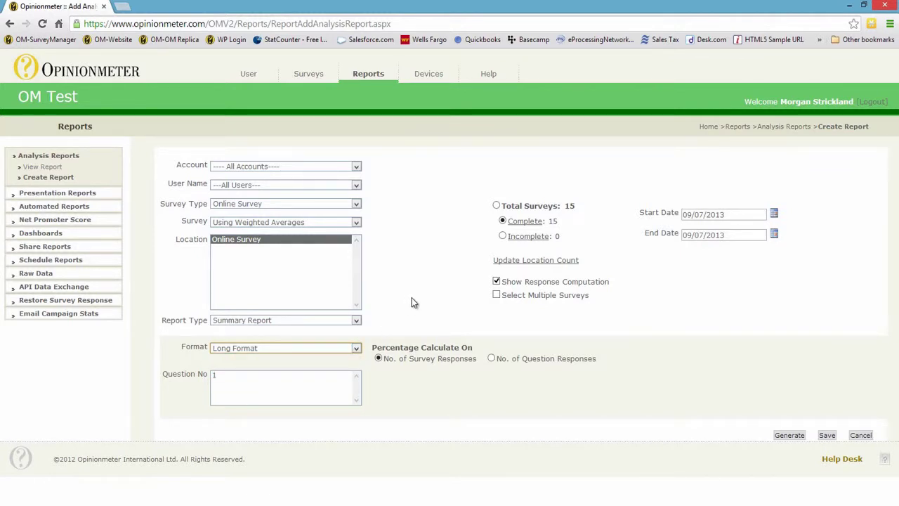
left_click(784, 436)
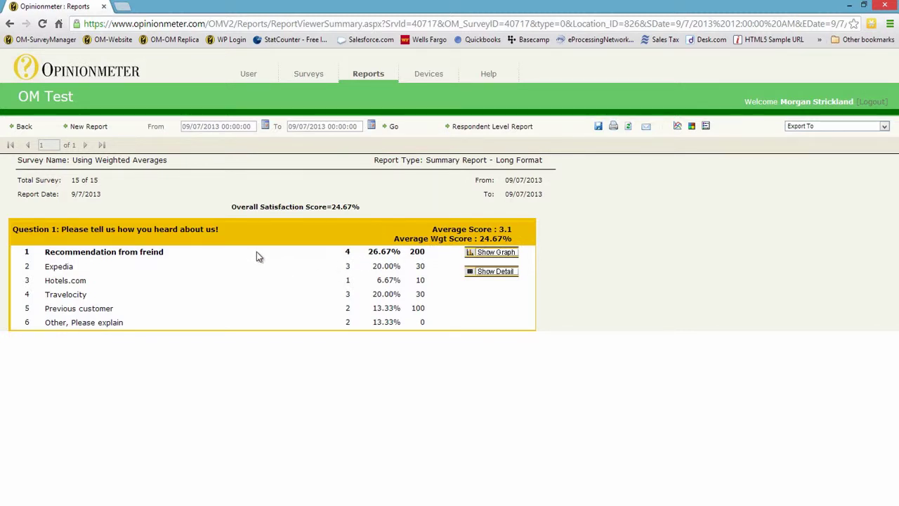
Step: Examine the question 1 results and the details of its open-ended answers, and return to the summary report
left_click_drag(165, 253, 41, 254)
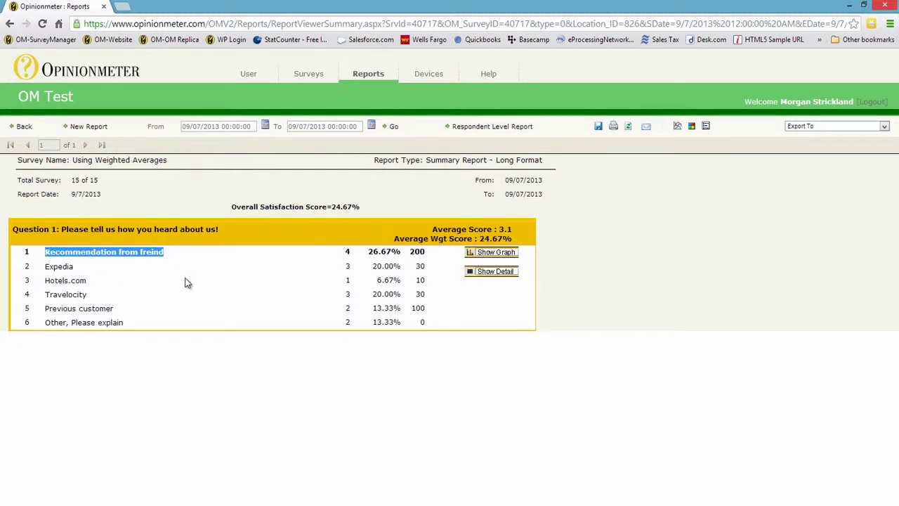
left_click(215, 264)
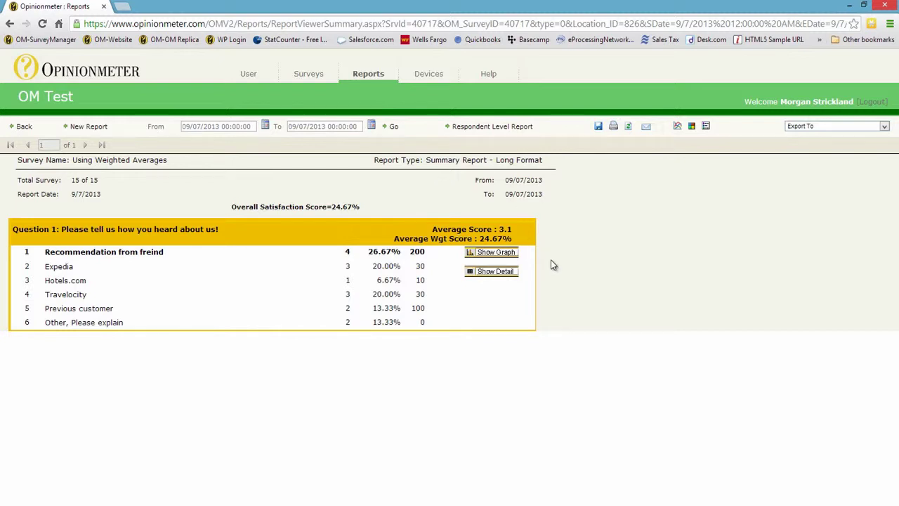
left_click(508, 276)
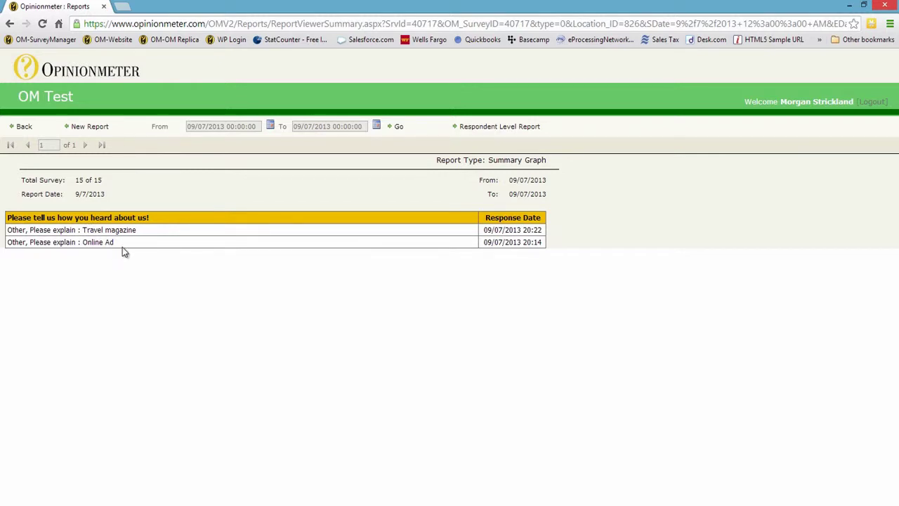
left_click(18, 127)
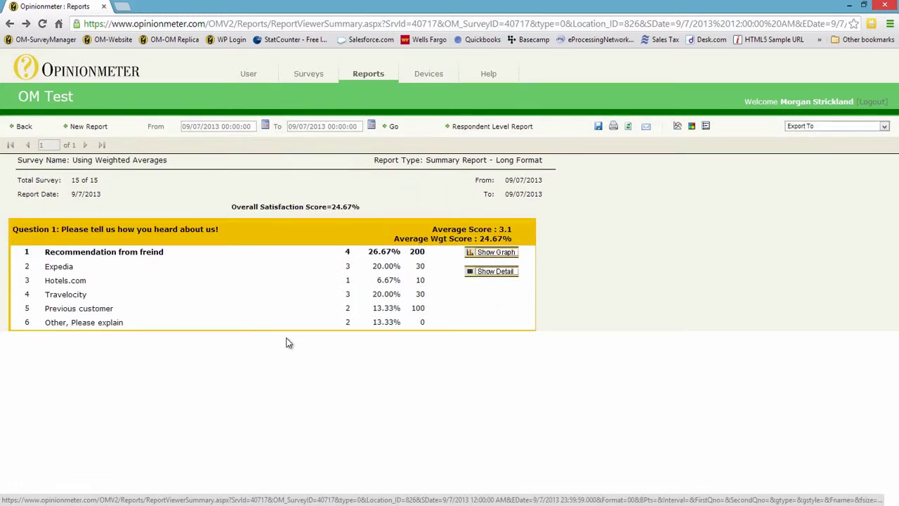
Step: Export the summary report as Microsoft Excel (*.xlsx) and open the downloaded workbook
left_click(841, 127)
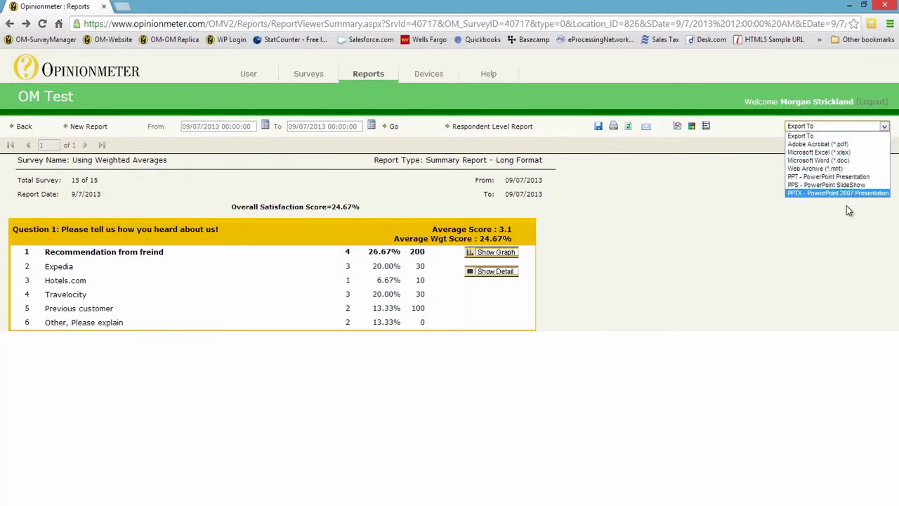
left_click(858, 152)
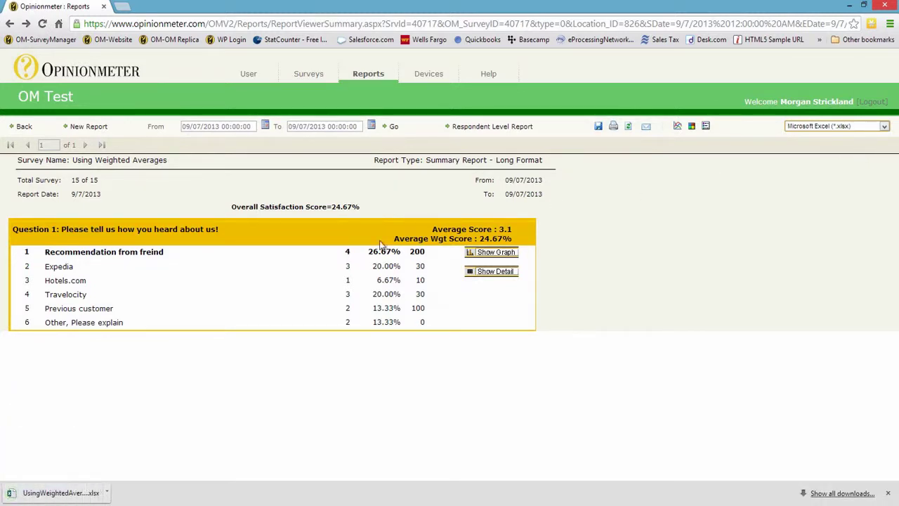
left_click(43, 495)
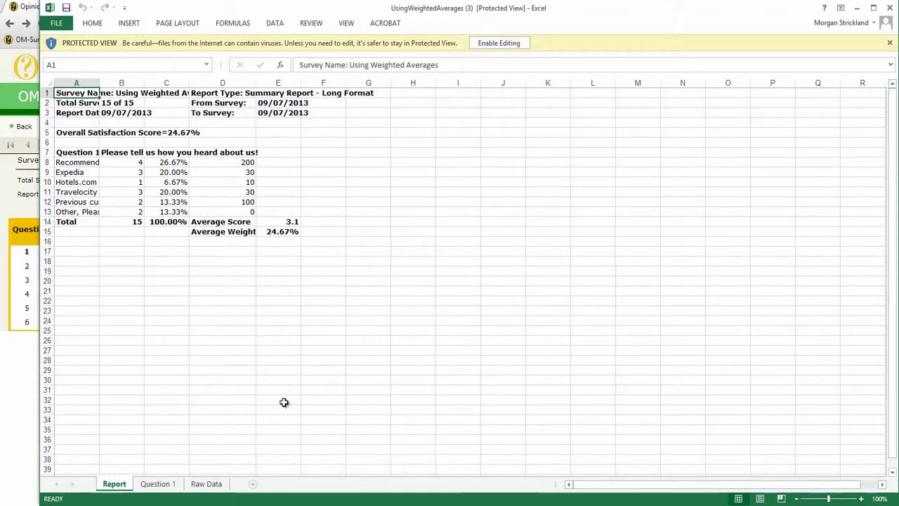
Step: Look through the workbook's Question 1, Raw Data and Report sheets, and switch back to the online summary report
left_click(171, 486)
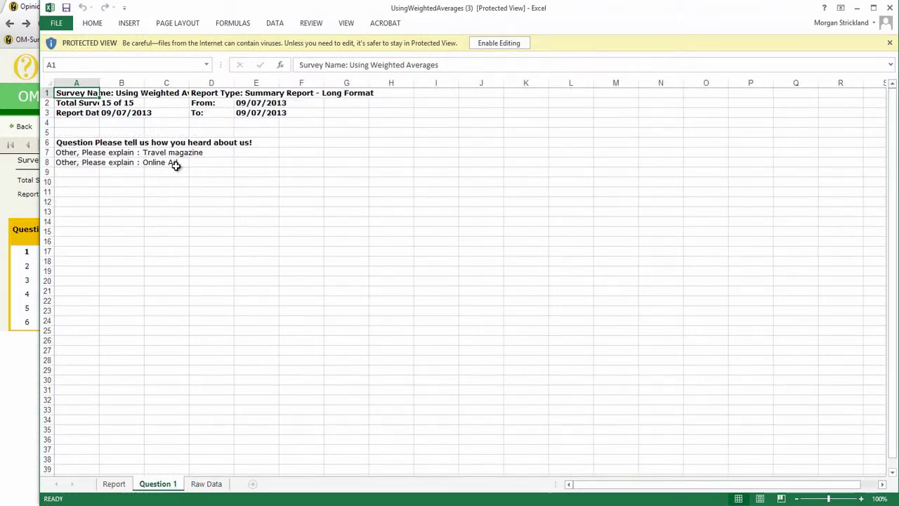
left_click(207, 485)
left_click(113, 484)
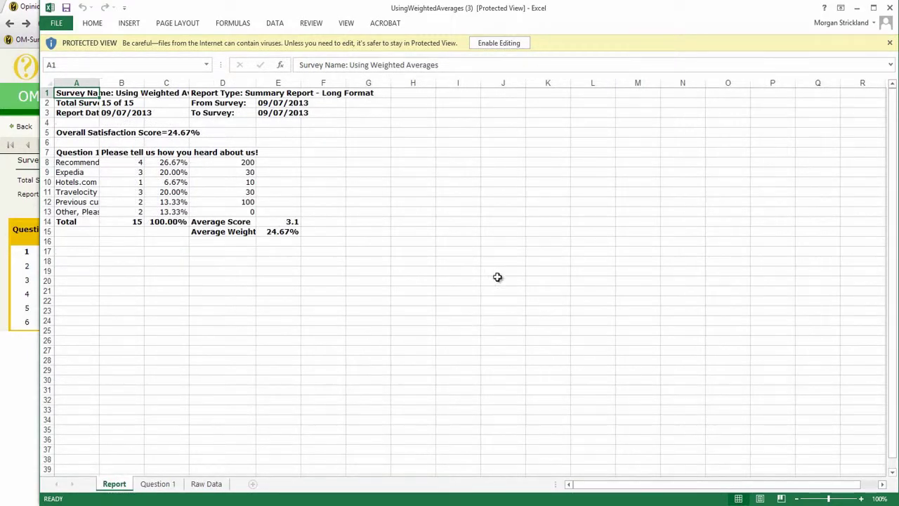
left_click(32, 413)
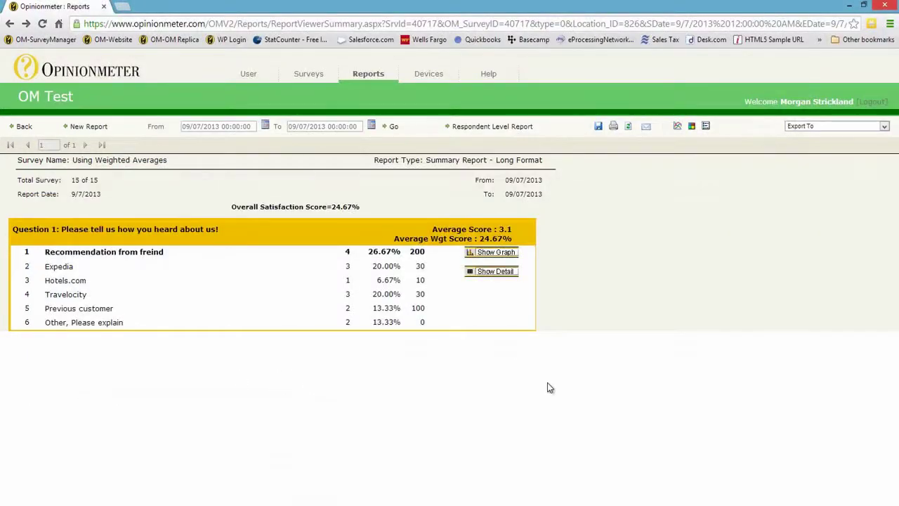